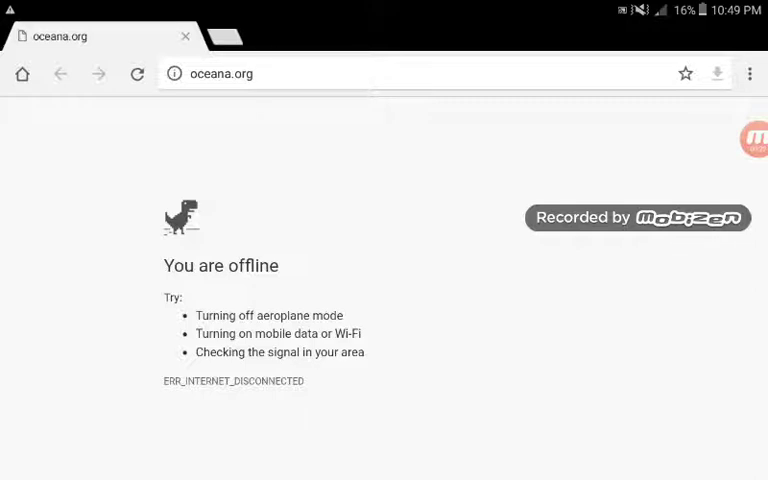
# Start the dino game and jump cacti until Game Over at 305, then restart.
pyautogui.press('space')
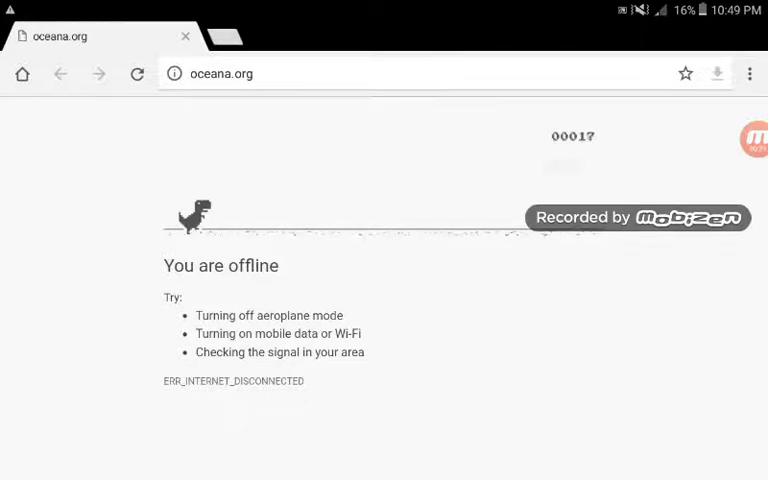
pyautogui.press('space')
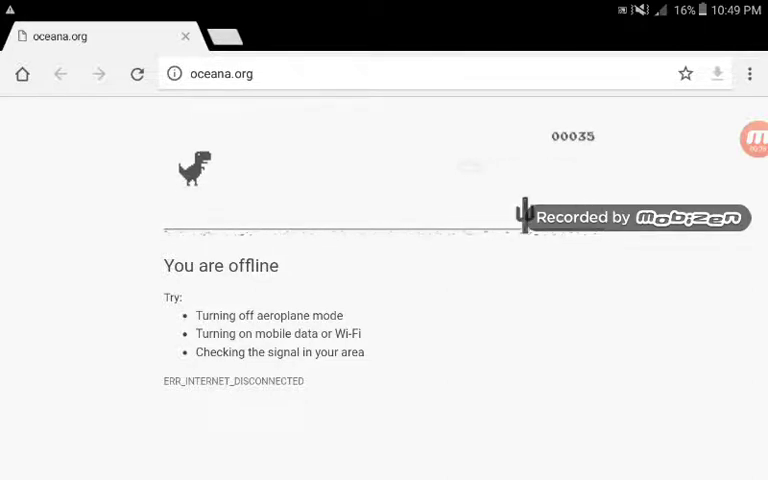
pyautogui.press('space')
pyautogui.press('space')
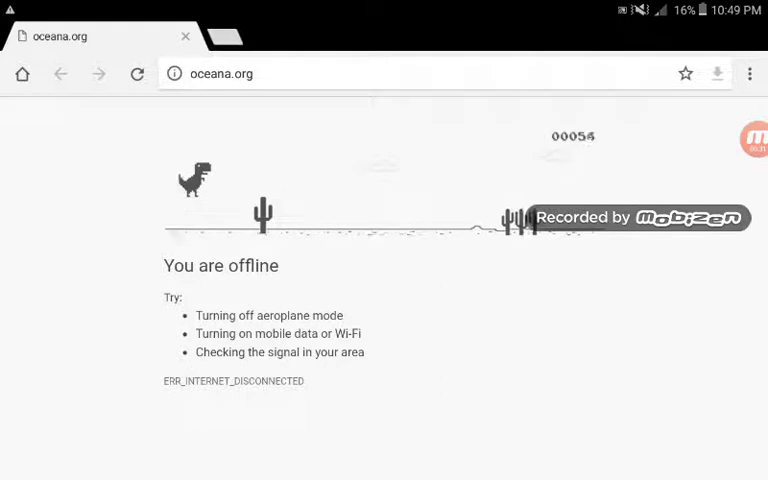
pyautogui.press('space')
pyautogui.press('space')
pyautogui.press('space')
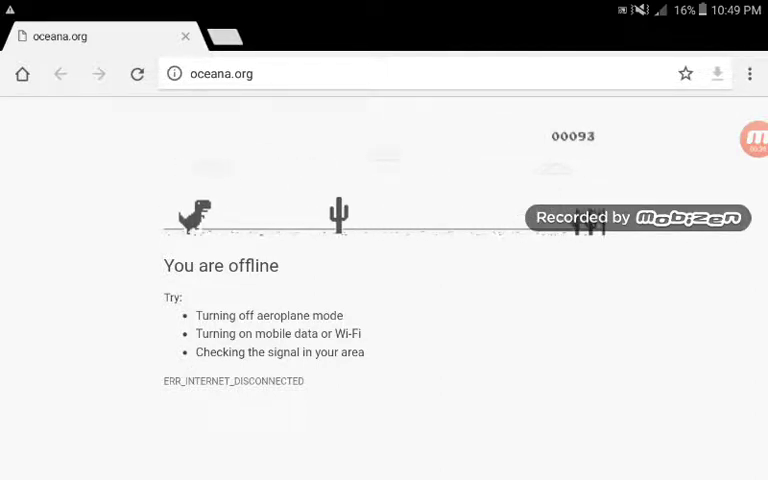
pyautogui.press('space')
pyautogui.press('space')
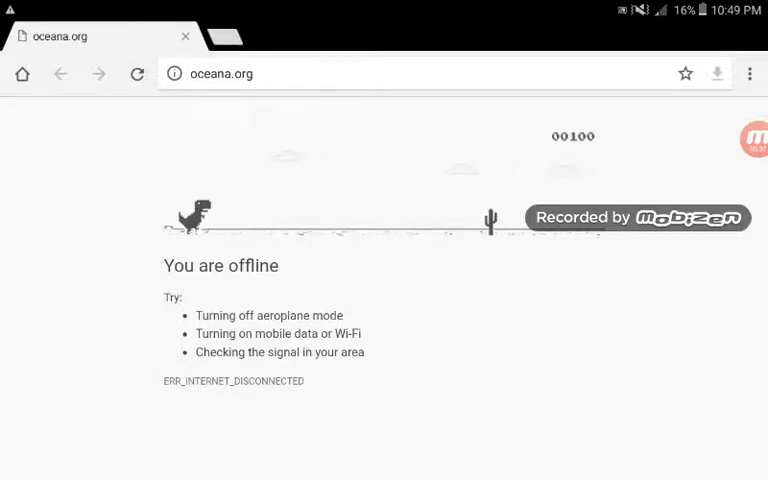
pyautogui.press('space')
pyautogui.press('space')
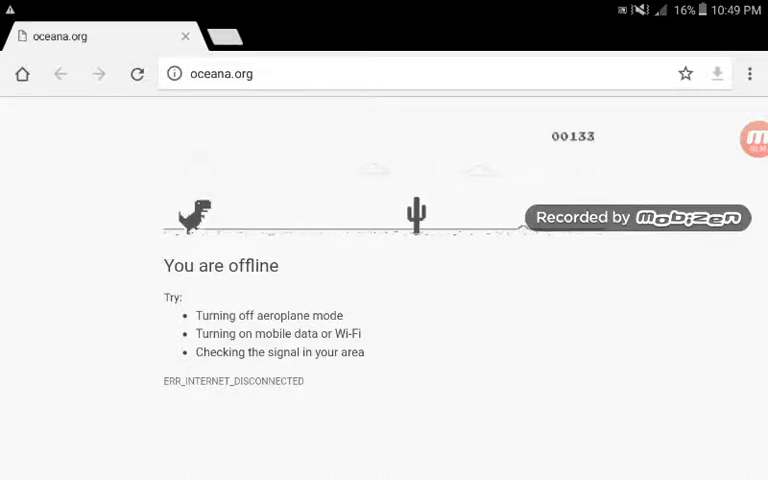
pyautogui.press('space')
pyautogui.press('space')
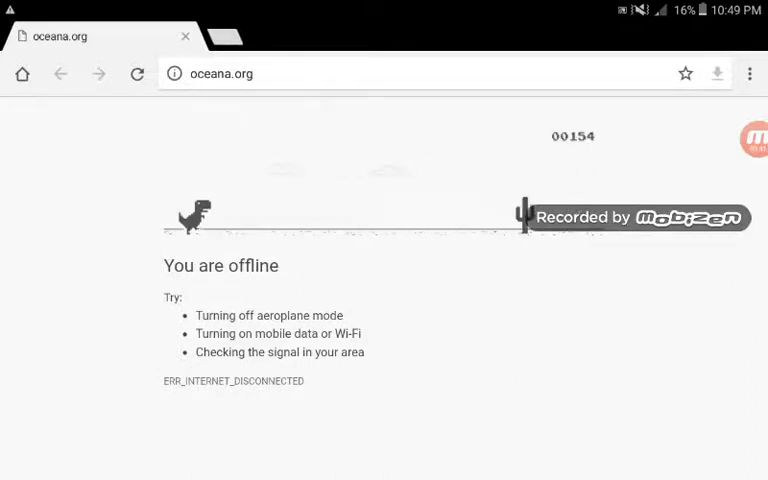
pyautogui.press('space')
pyautogui.press('space')
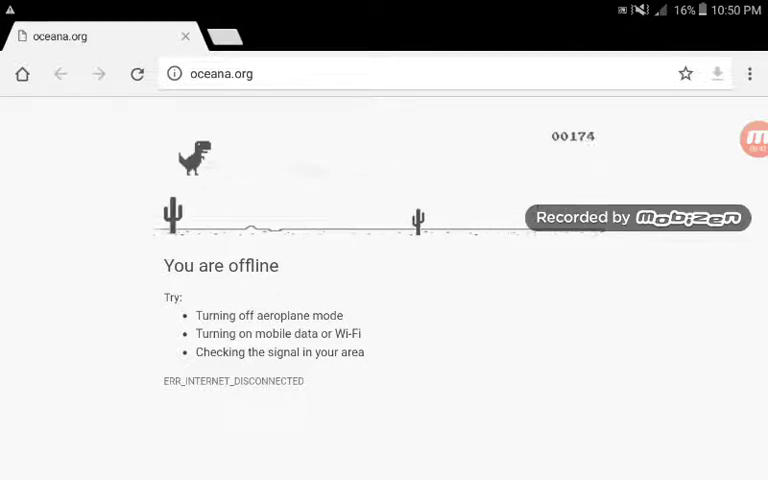
pyautogui.press('space')
pyautogui.press('space')
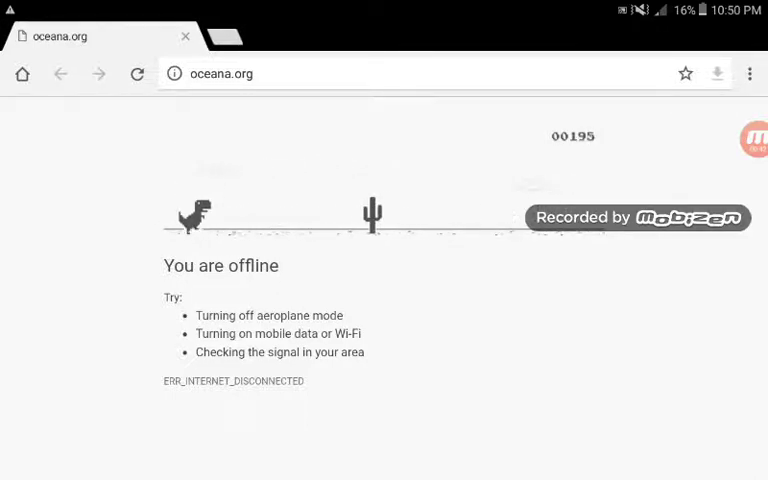
pyautogui.press('space')
pyautogui.press('space')
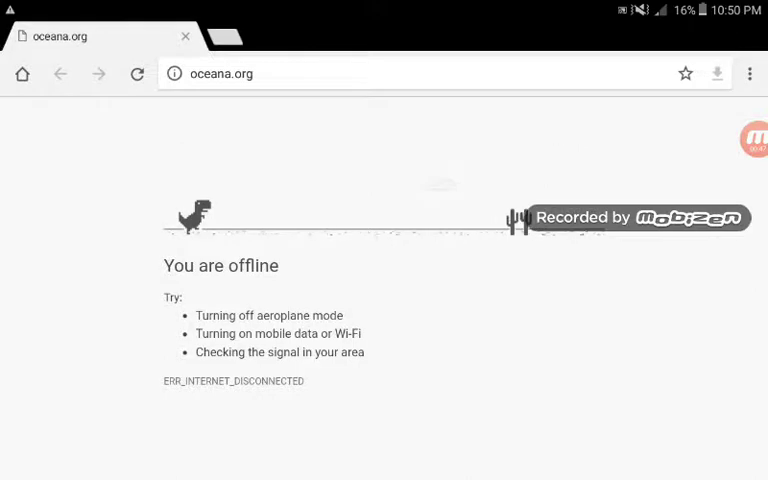
pyautogui.press('space')
pyautogui.press('space')
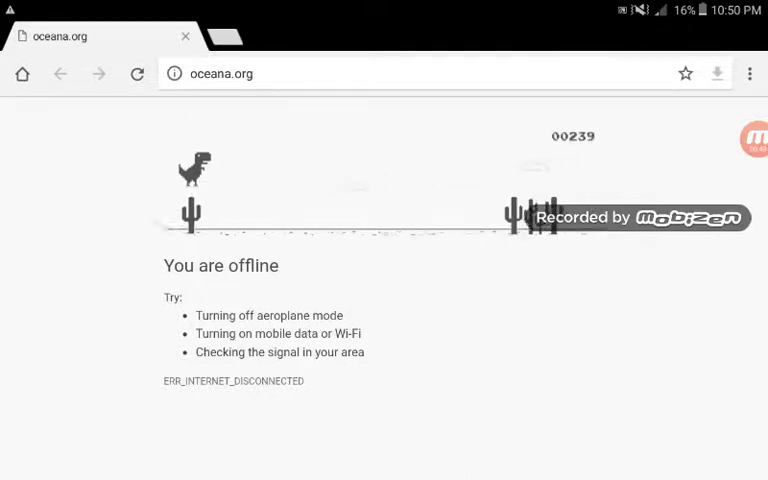
pyautogui.press('space')
pyautogui.press('space')
pyautogui.press('space')
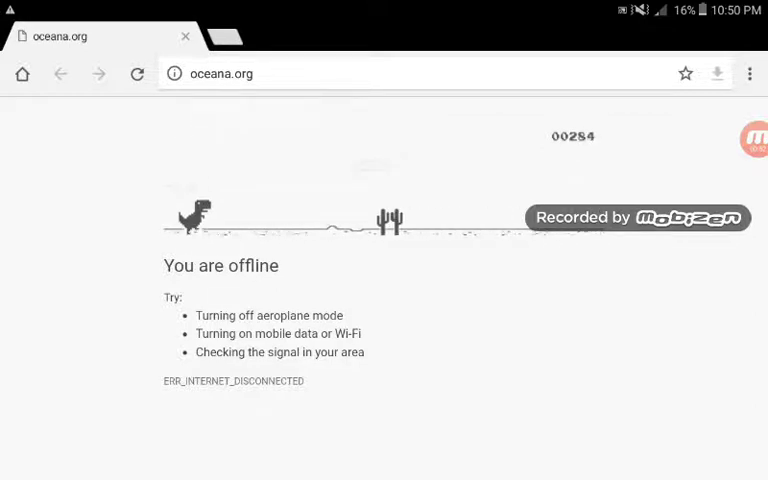
pyautogui.press('space')
pyautogui.press('space')
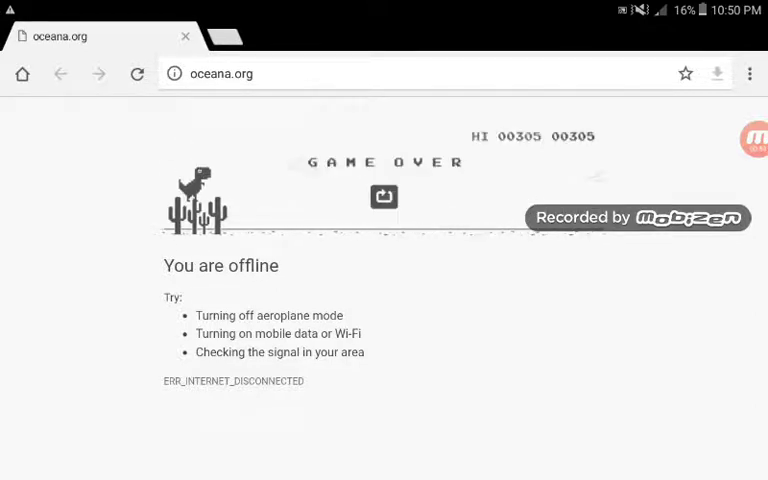
pyautogui.click(384, 196)
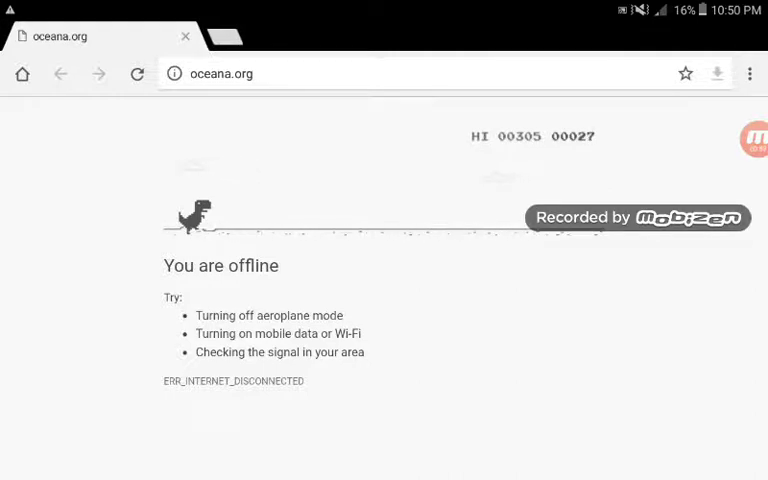
# Jump the dinosaur over cacti in the second run, climbing past 278 toward 305.
pyautogui.press('space')
pyautogui.press('space')
pyautogui.press('space')
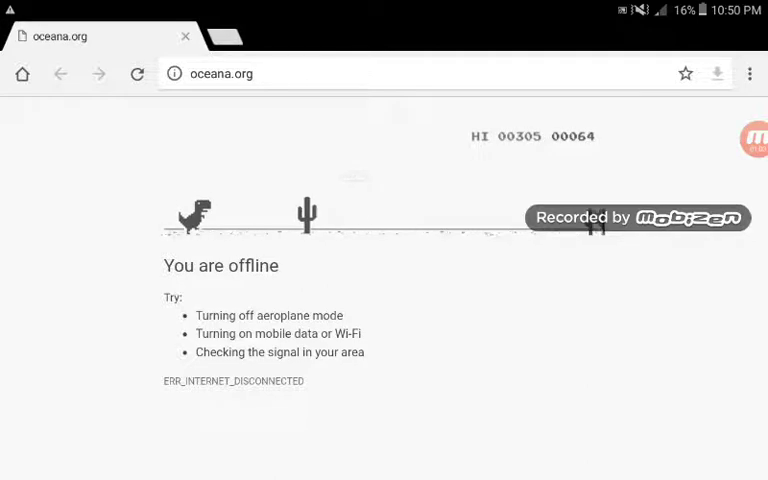
pyautogui.press('space')
pyautogui.press('space')
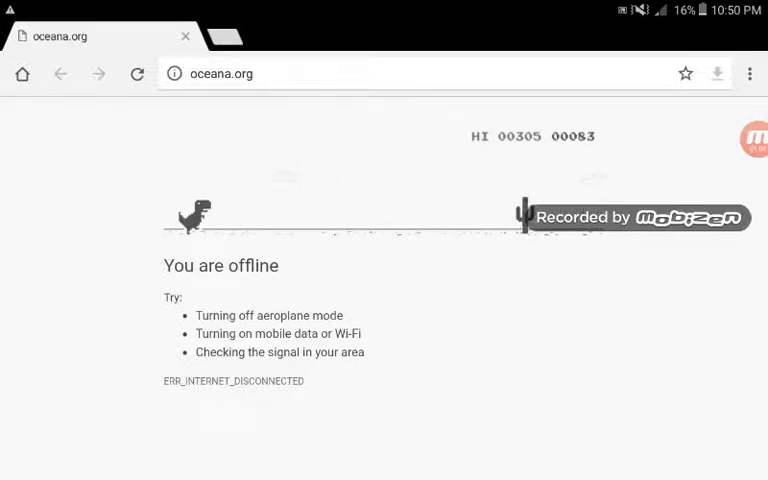
pyautogui.press('space')
pyautogui.press('space')
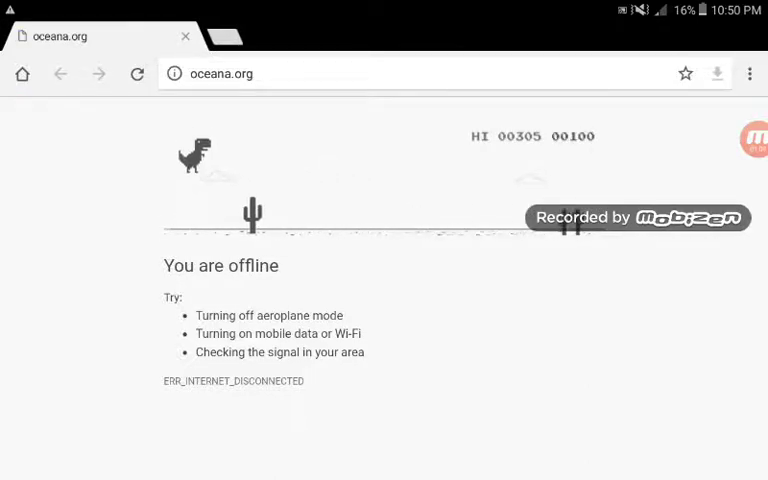
pyautogui.press('space')
pyautogui.press('space')
pyautogui.press('space')
pyautogui.press('space')
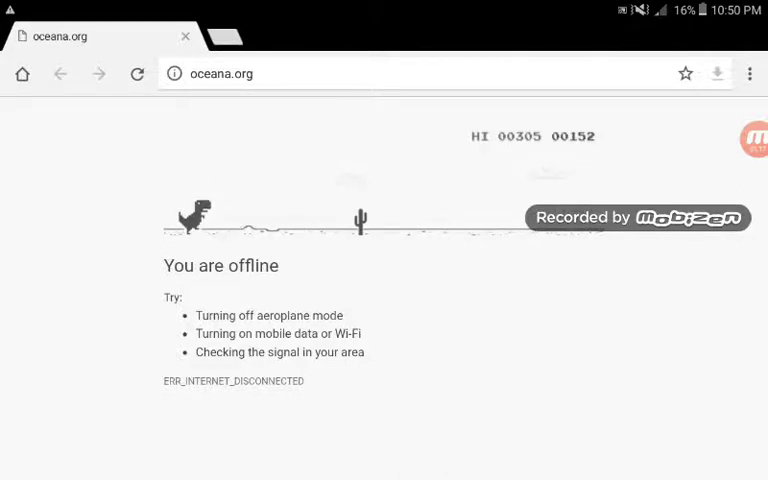
pyautogui.press('space')
pyautogui.press('space')
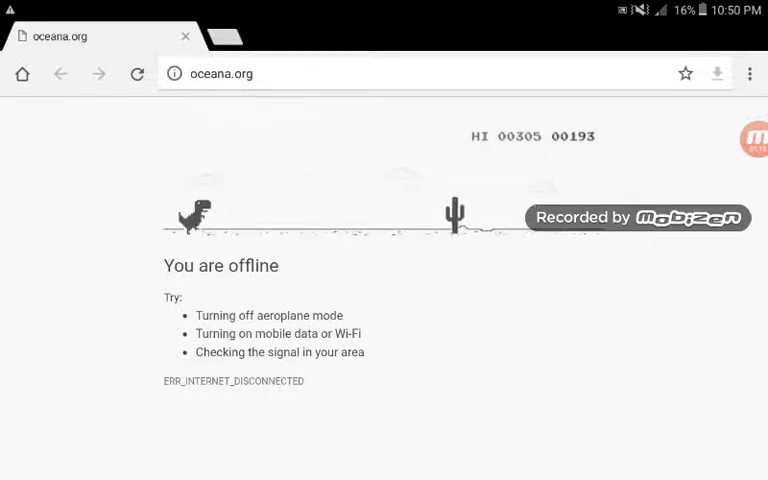
pyautogui.press('space')
pyautogui.press('space')
pyautogui.press('space')
pyautogui.press('space')
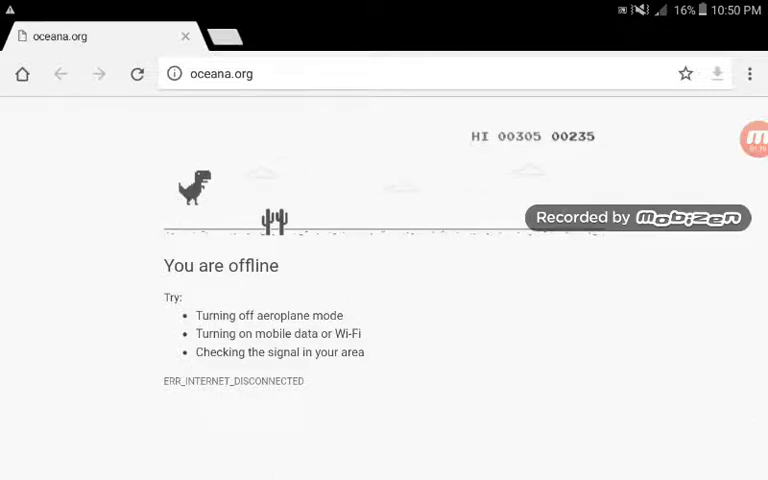
pyautogui.press('space')
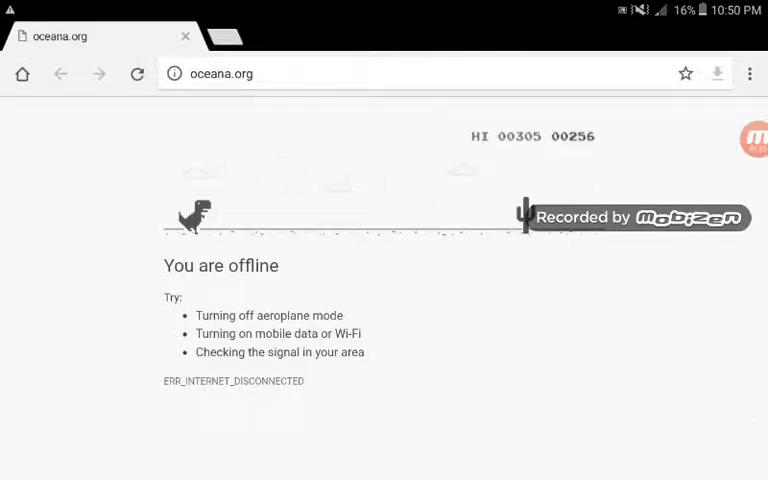
pyautogui.press('space')
pyautogui.press('space')
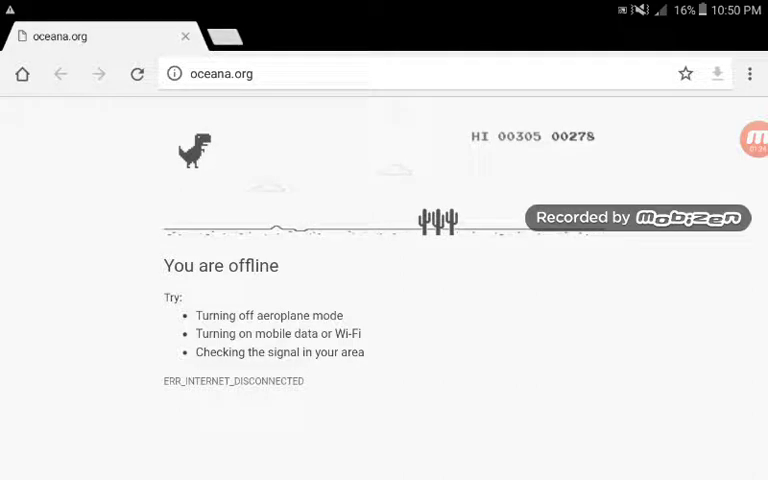
pyautogui.press('space')
pyautogui.press('space')
pyautogui.press('space')
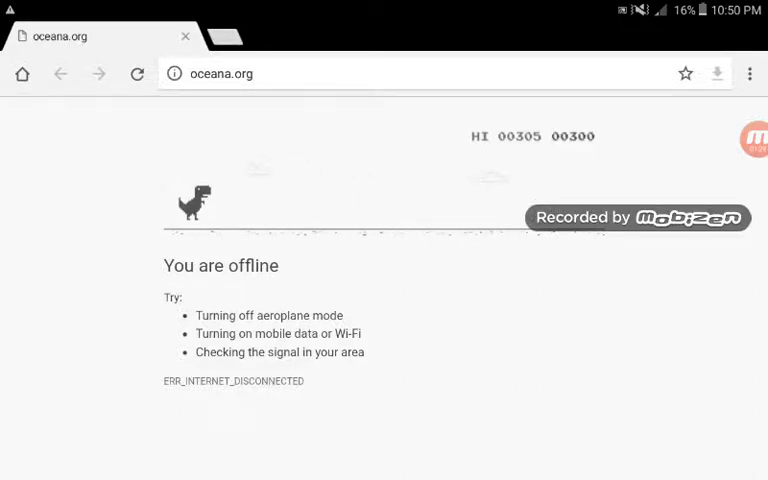